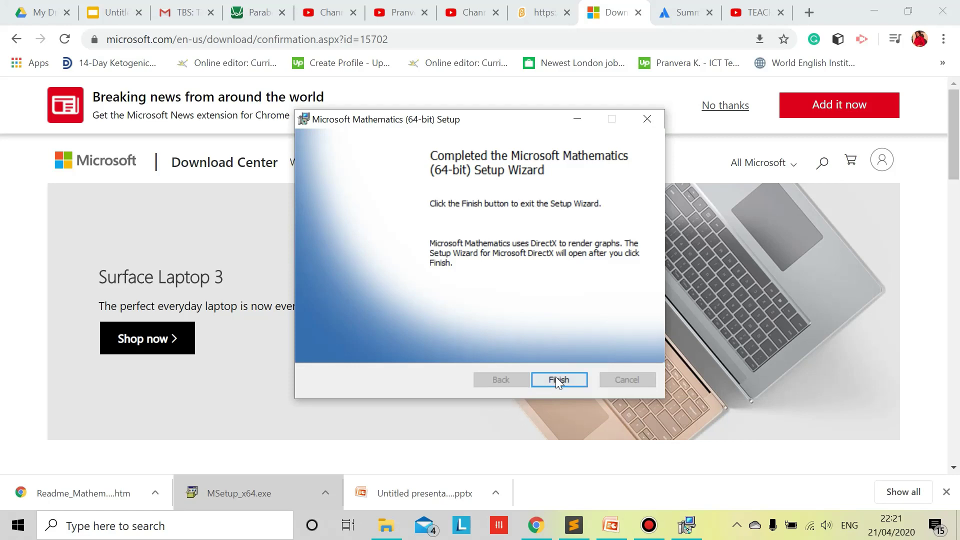
Finish the Microsoft Mathematics setup, accept the DirectX license agreement and continue the DirectX installation
click(558, 379)
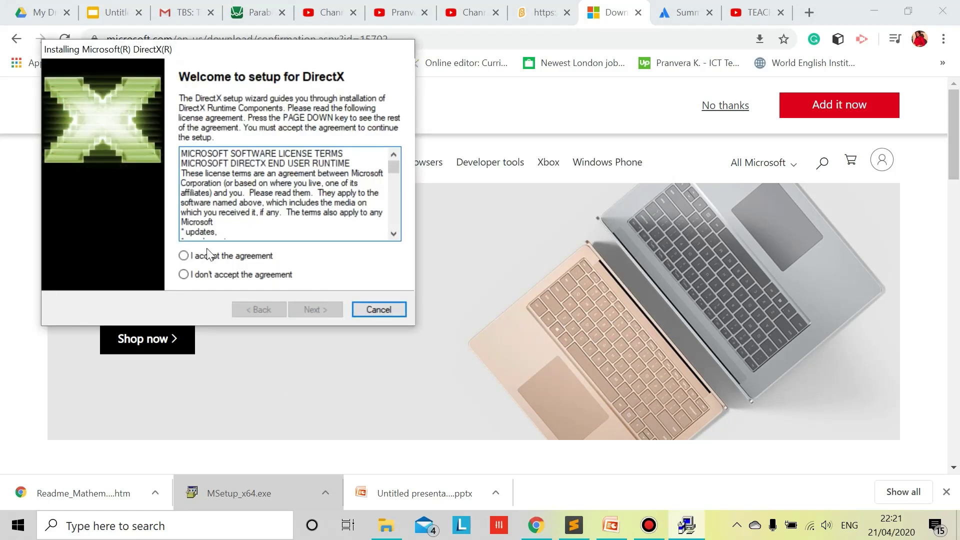
click(198, 259)
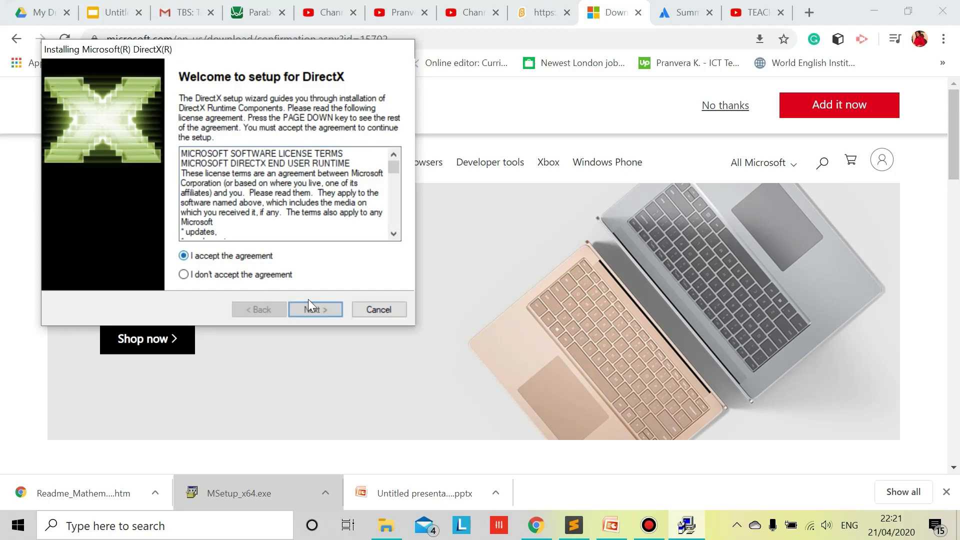
click(305, 308)
click(310, 309)
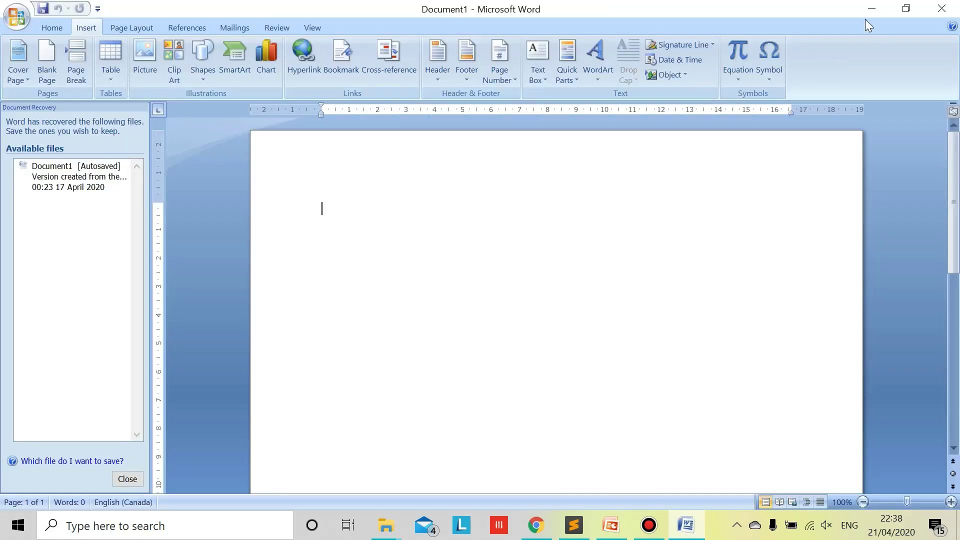
Launch Microsoft Mathematics (64-bit) and enlarge the worksheet's expression input area upward
key(XF86AudioMute)
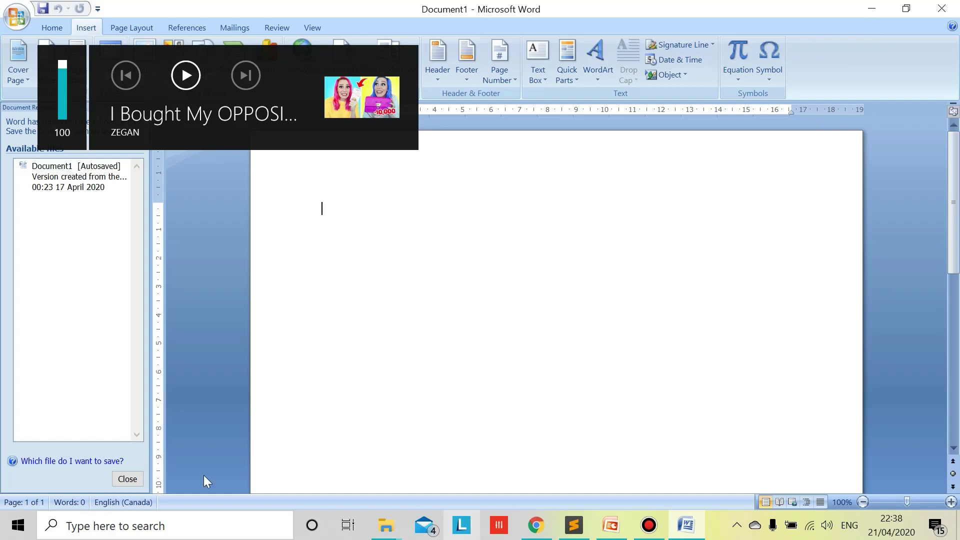
key(super)
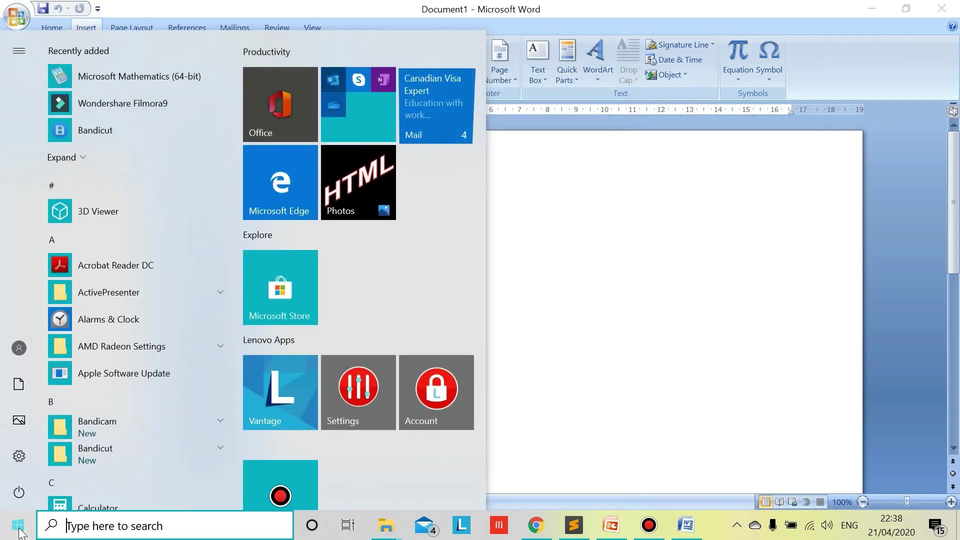
click(143, 76)
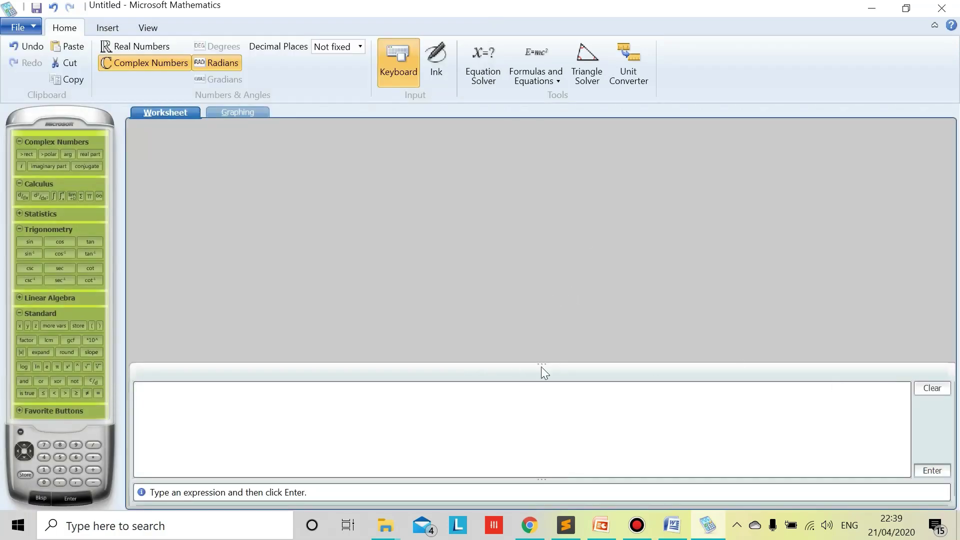
drag(542, 363, 551, 111)
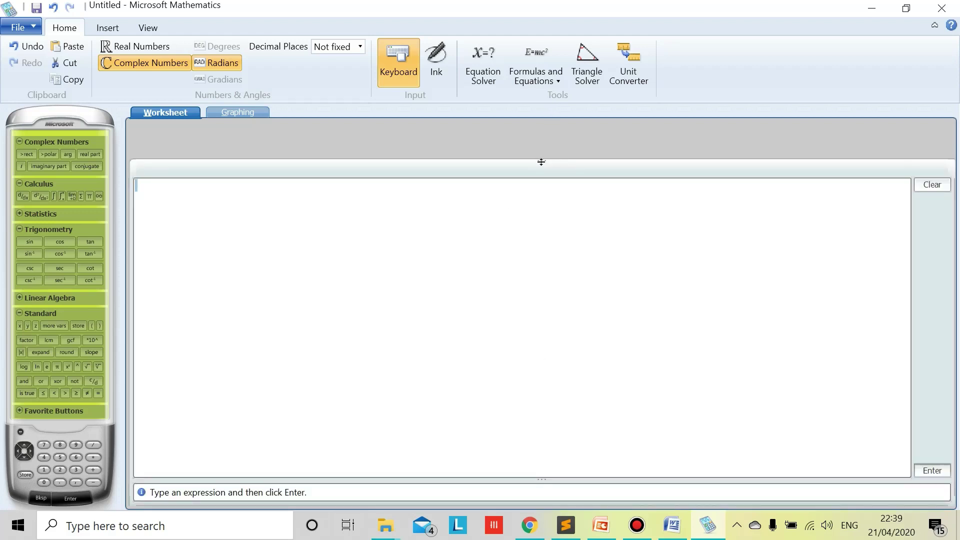
drag(540, 160, 539, 100)
Expand the Statistics, Linear Algebra and Favorite Buttons groups on the calculator pad
click(20, 215)
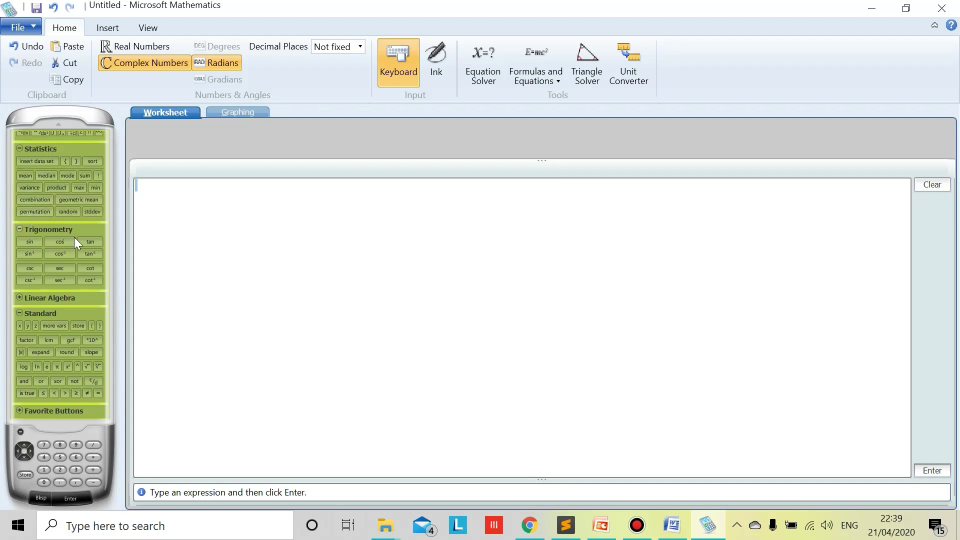
click(19, 298)
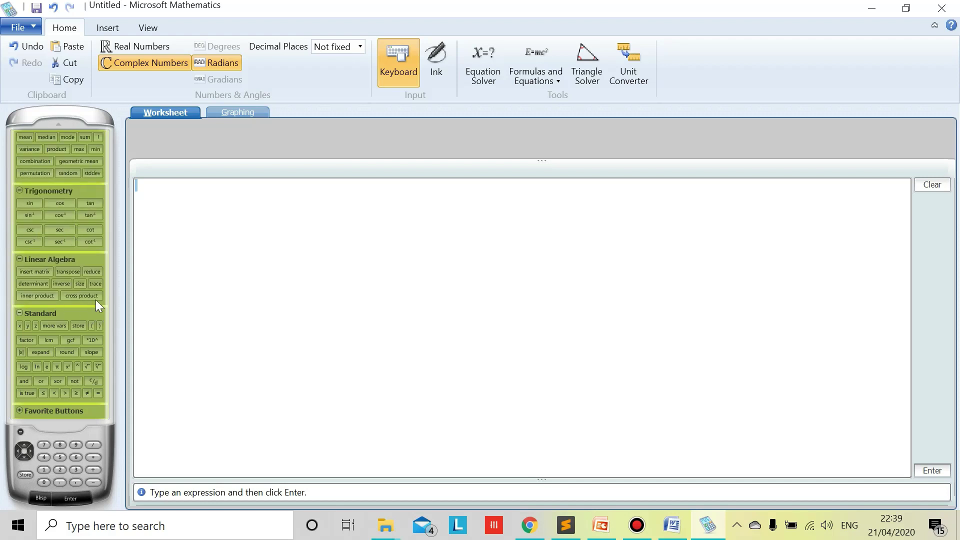
click(44, 271)
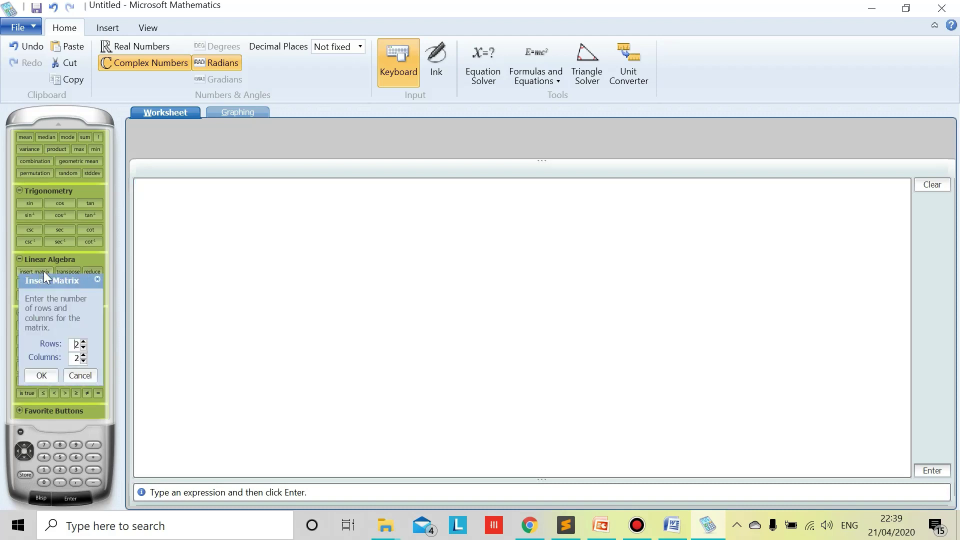
click(96, 279)
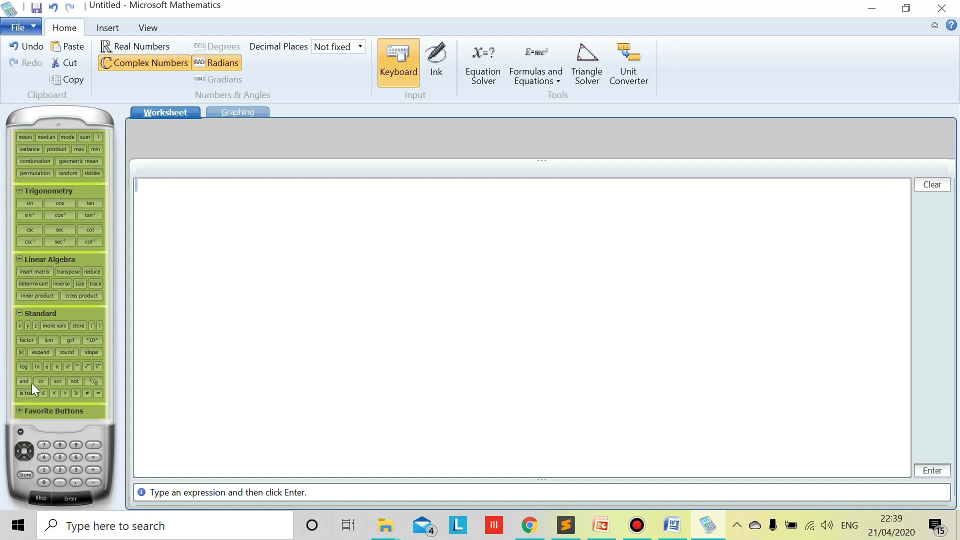
click(19, 411)
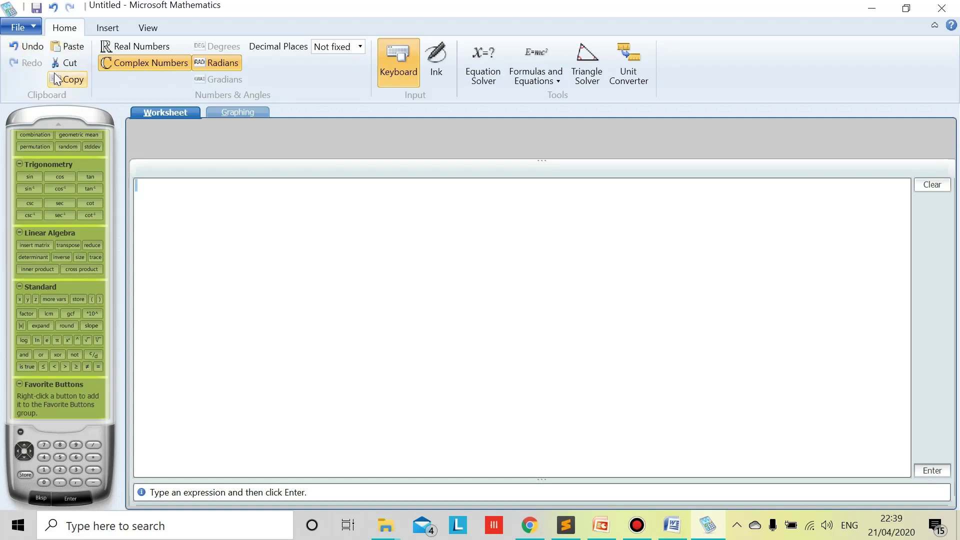
Set the number type to Real Numbers and the angle unit to Degrees, leaving decimal places at Not fixed
click(141, 45)
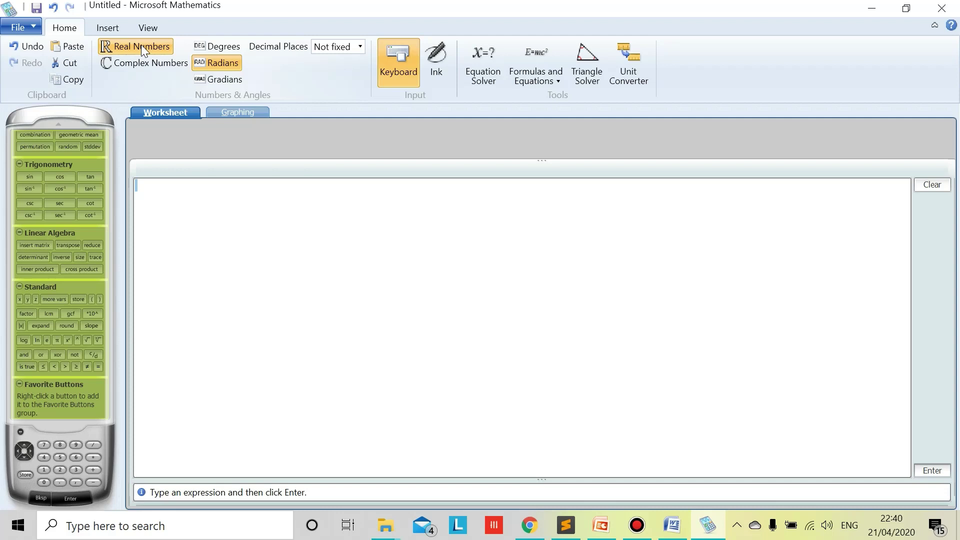
click(228, 52)
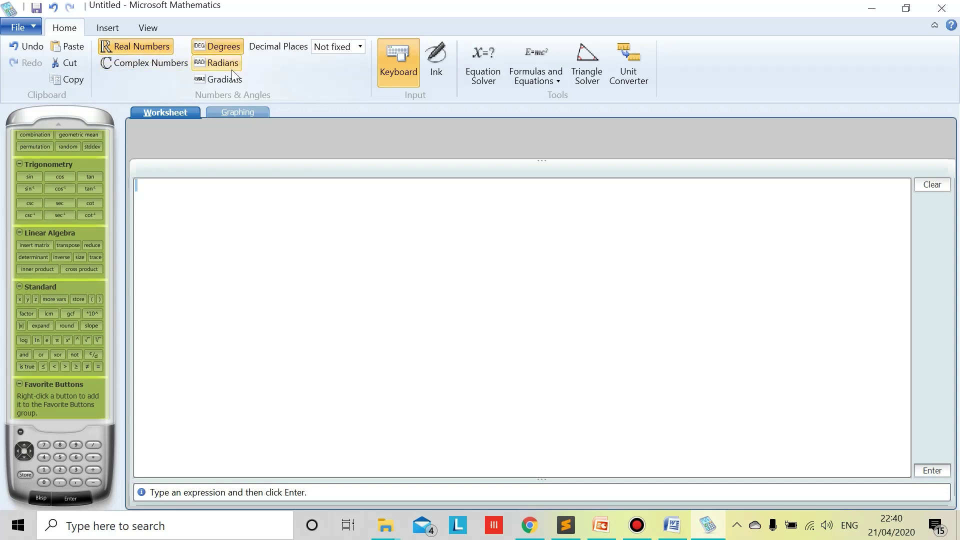
click(358, 48)
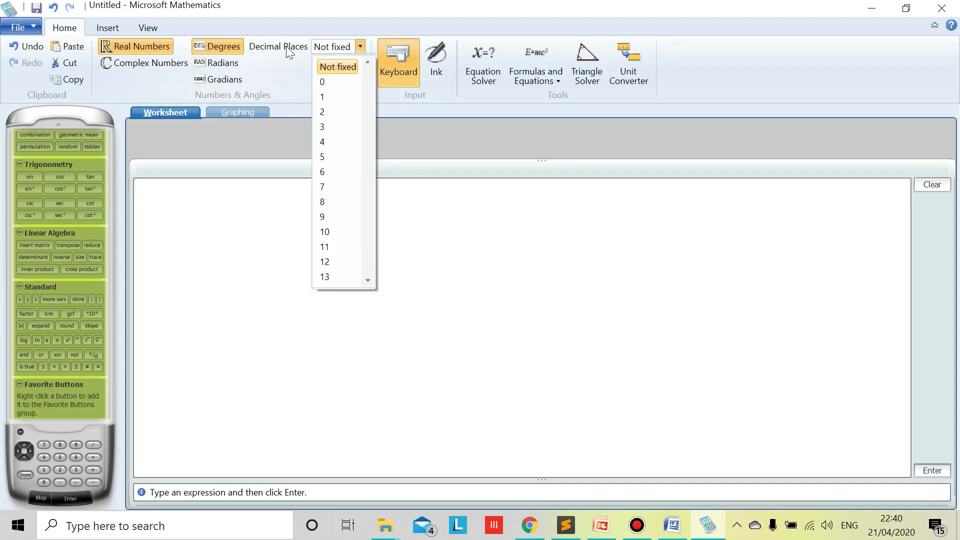
click(358, 47)
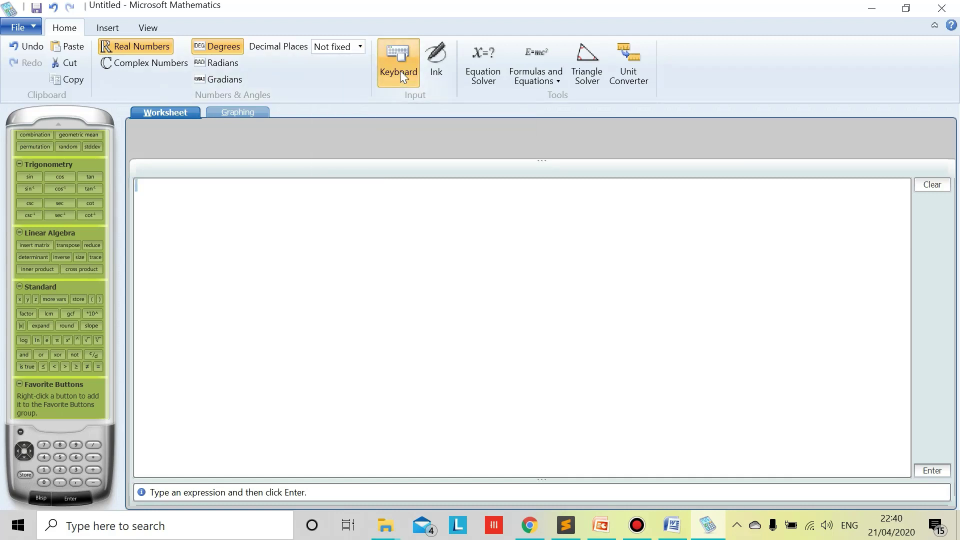
Try a freehand scribble in ink input, clear it and return to keyboard input
click(437, 62)
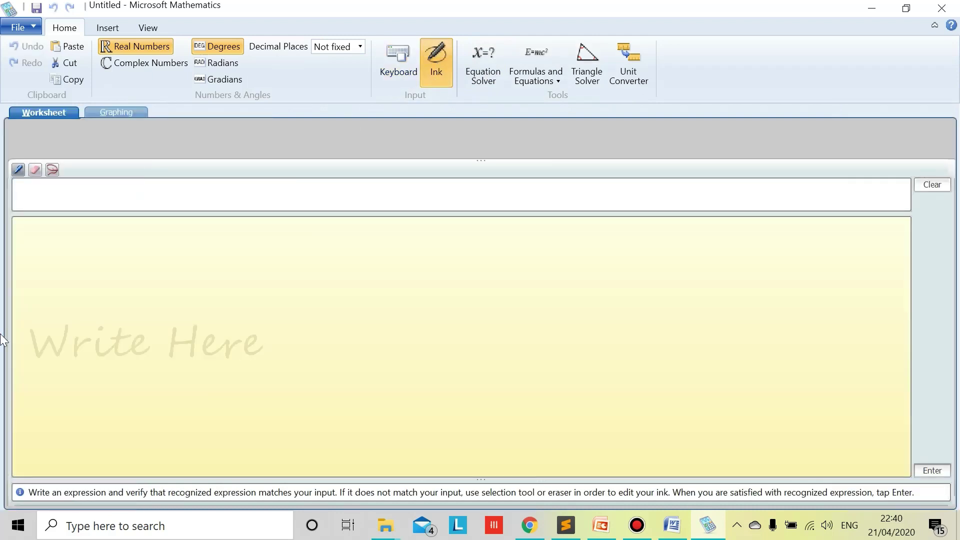
click(58, 345)
mouse_move(70, 347)
mouse_down()
mouse_move(123, 298)
mouse_move(118, 392)
mouse_move(219, 351)
mouse_move(499, 413)
mouse_move(470, 286)
mouse_move(257, 279)
mouse_move(162, 350)
mouse_move(127, 337)
mouse_up()
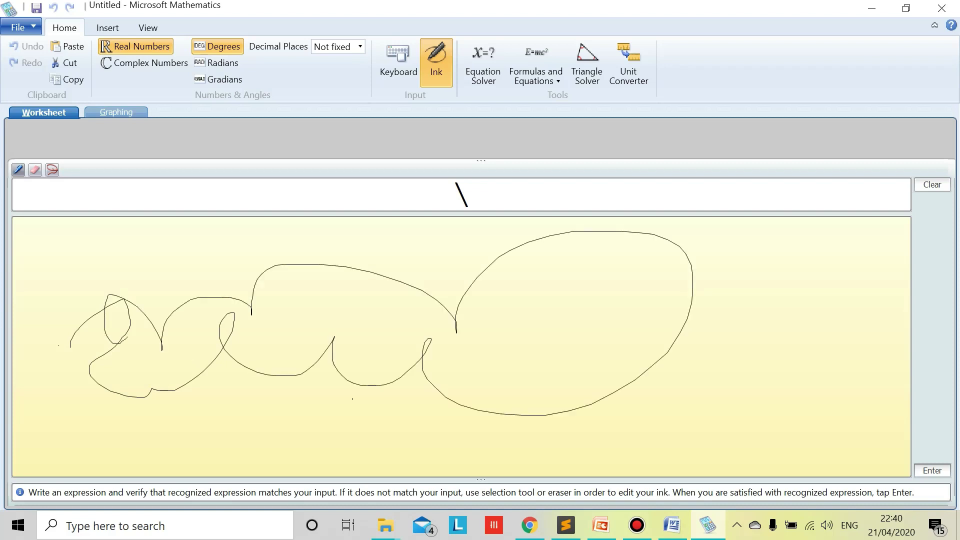
click(933, 186)
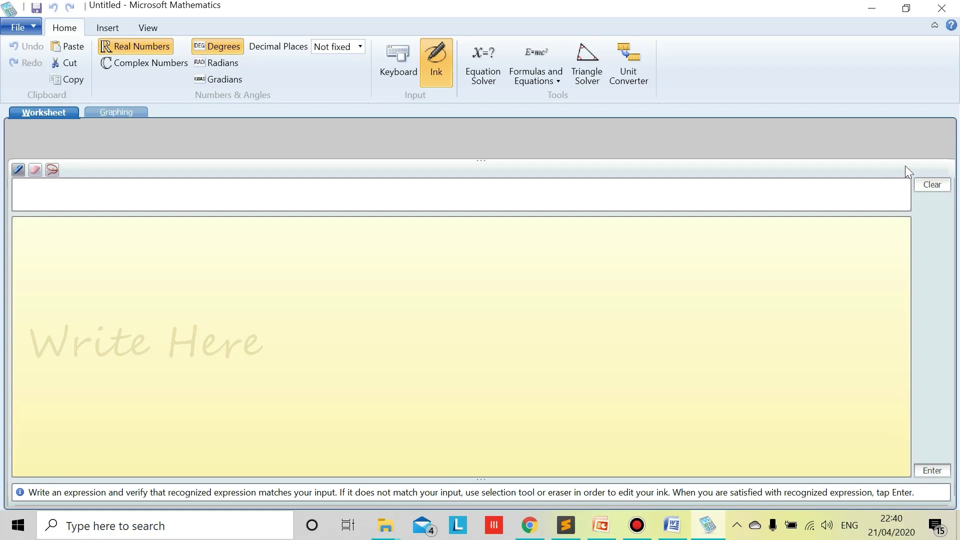
click(401, 65)
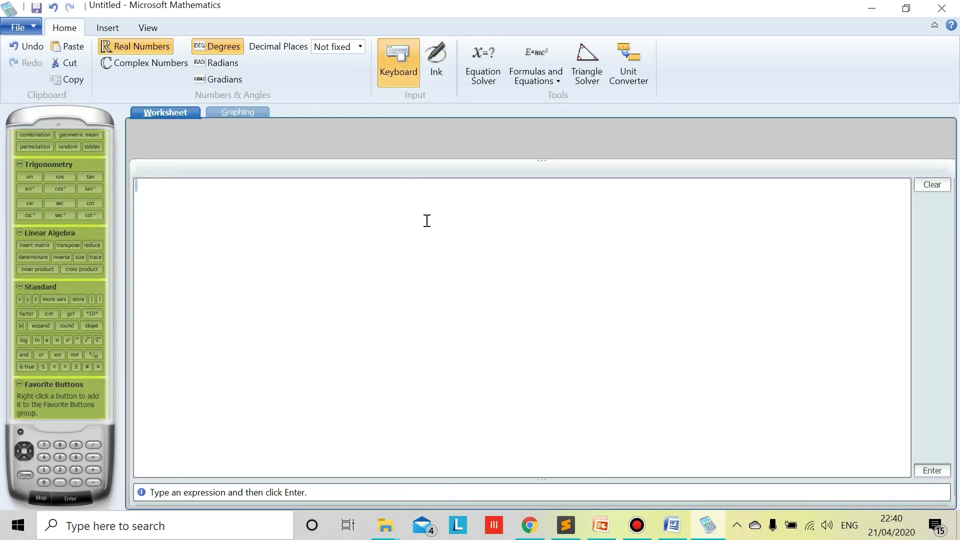
Examine the Equation Solver with its single-equation entry and close it
click(487, 78)
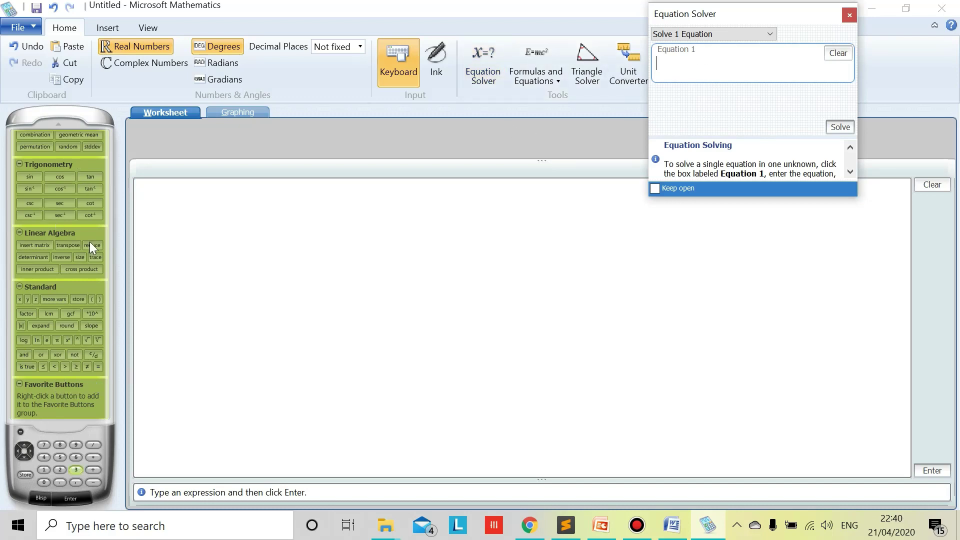
click(771, 60)
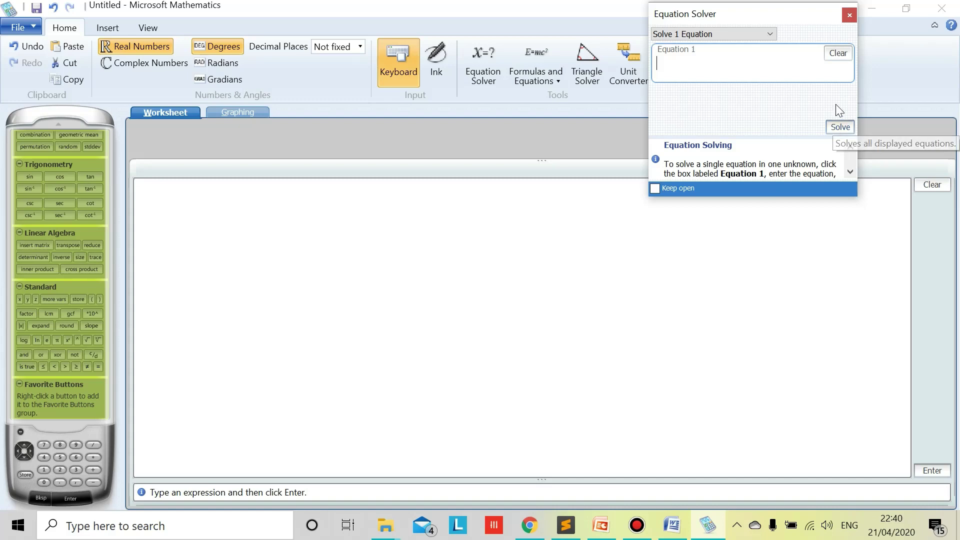
click(848, 17)
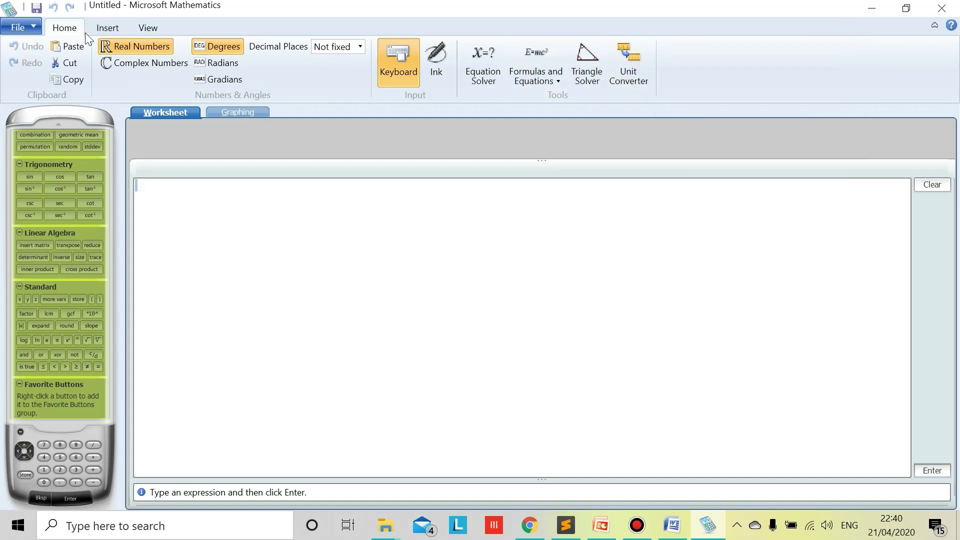
Review the insert and view commands, and switch from the worksheet to the graphing workspace
click(107, 28)
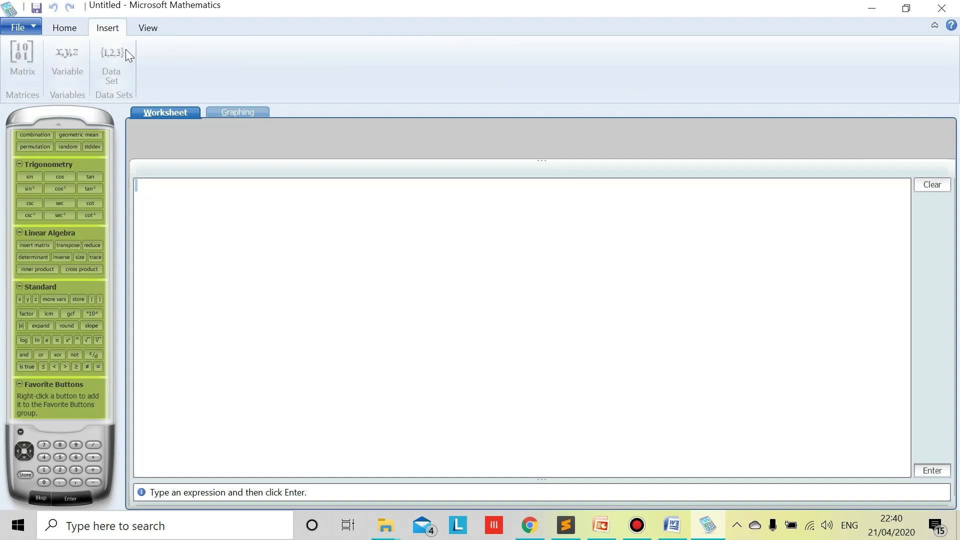
click(147, 29)
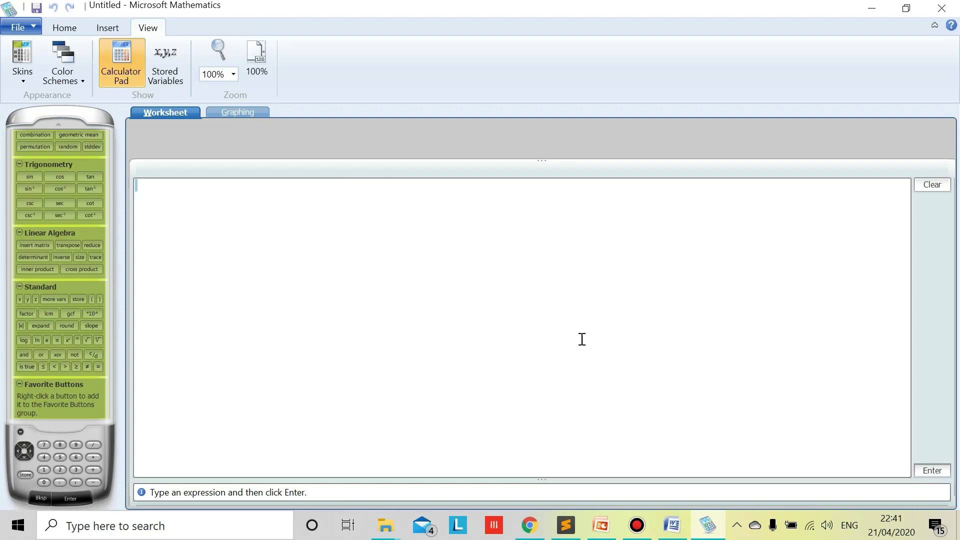
click(255, 112)
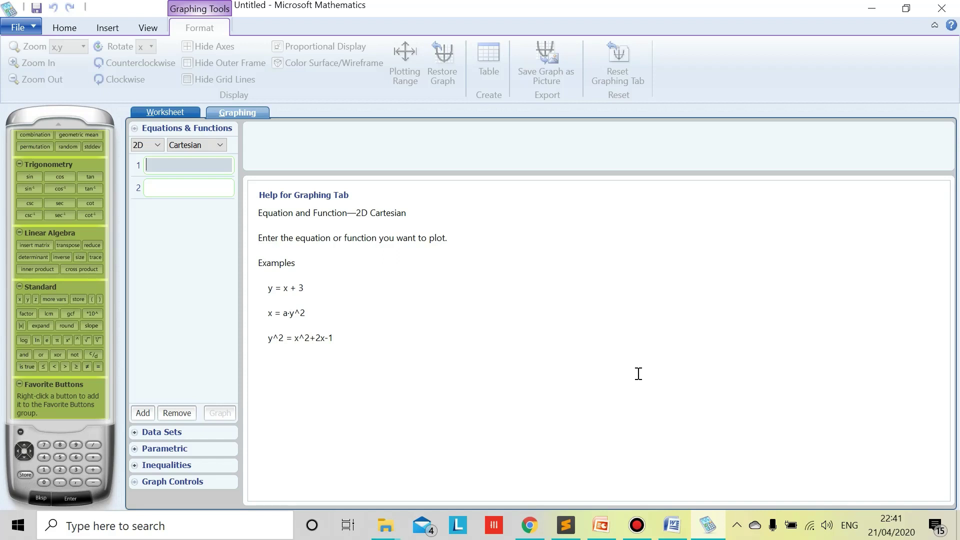
click(637, 525)
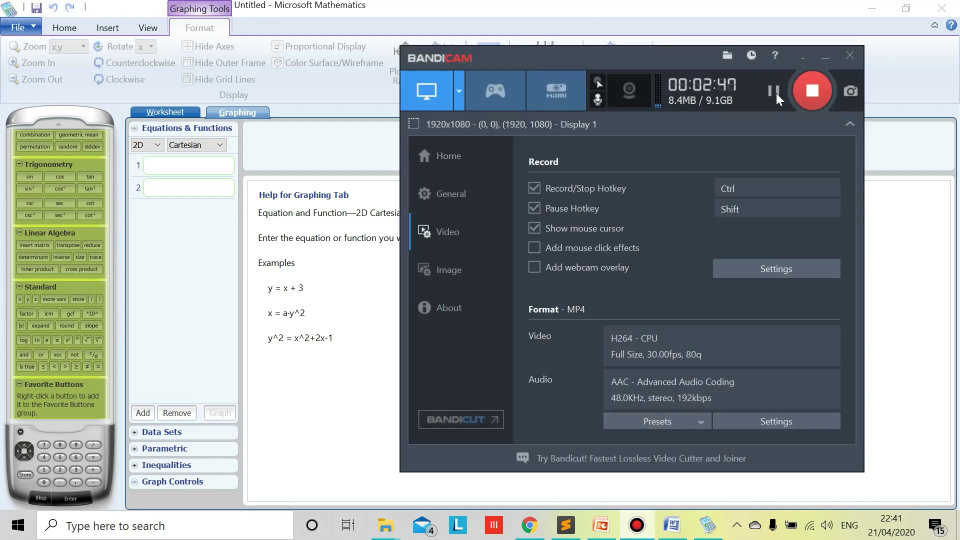
click(823, 60)
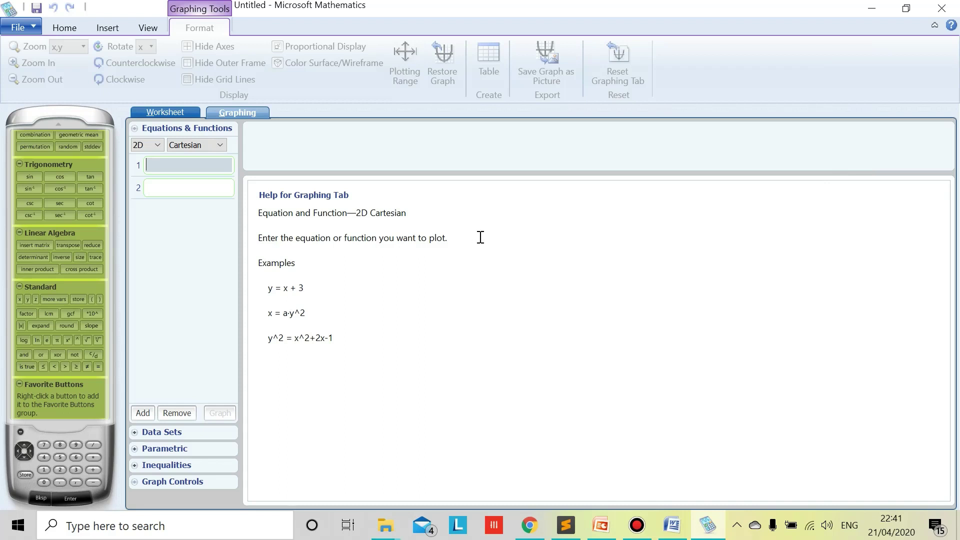
click(18, 27)
click(45, 157)
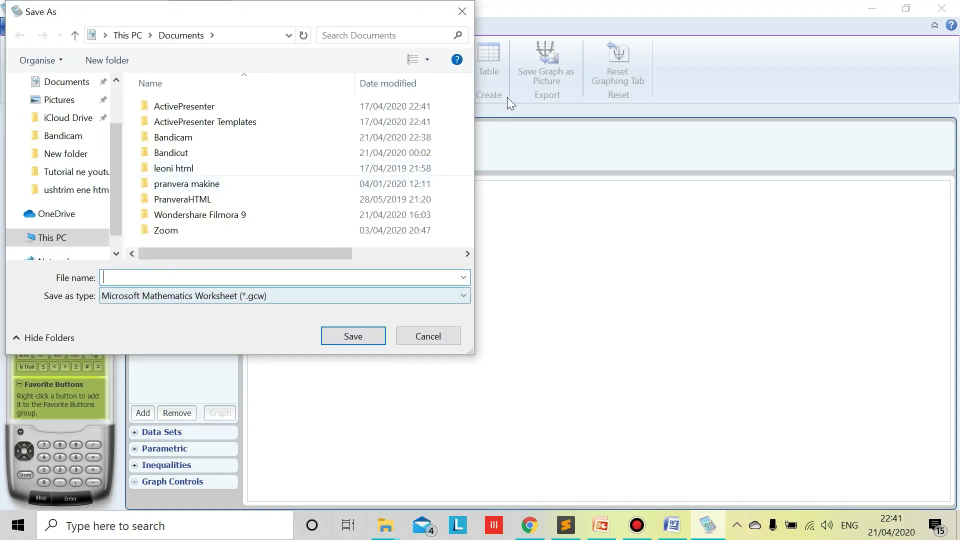
click(462, 11)
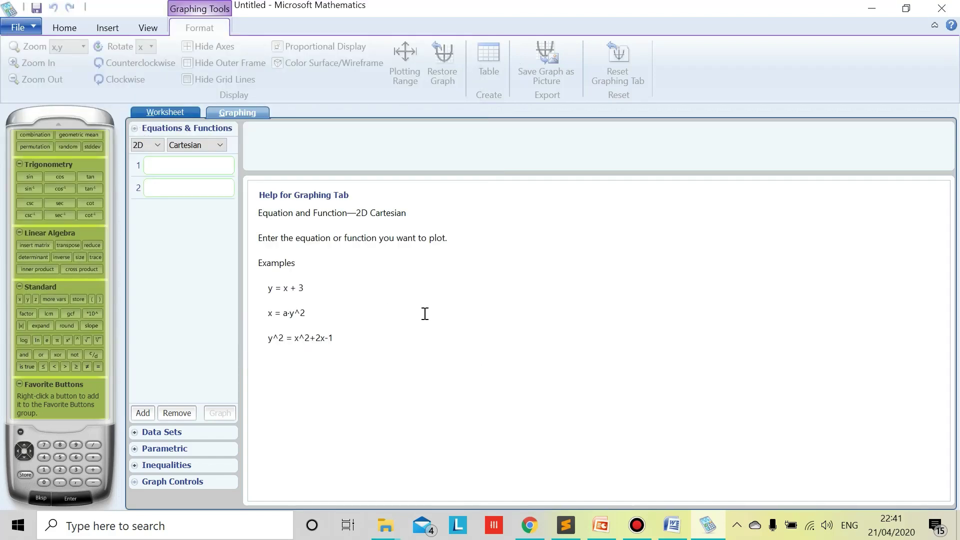
Export the worksheet to a Word .docx file named "matemaik" in the Documents folder
click(35, 23)
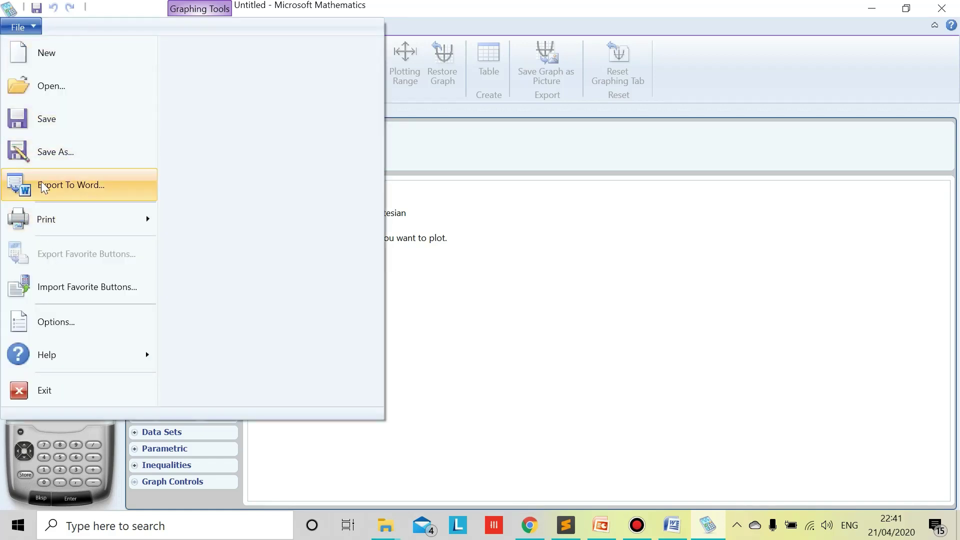
click(80, 184)
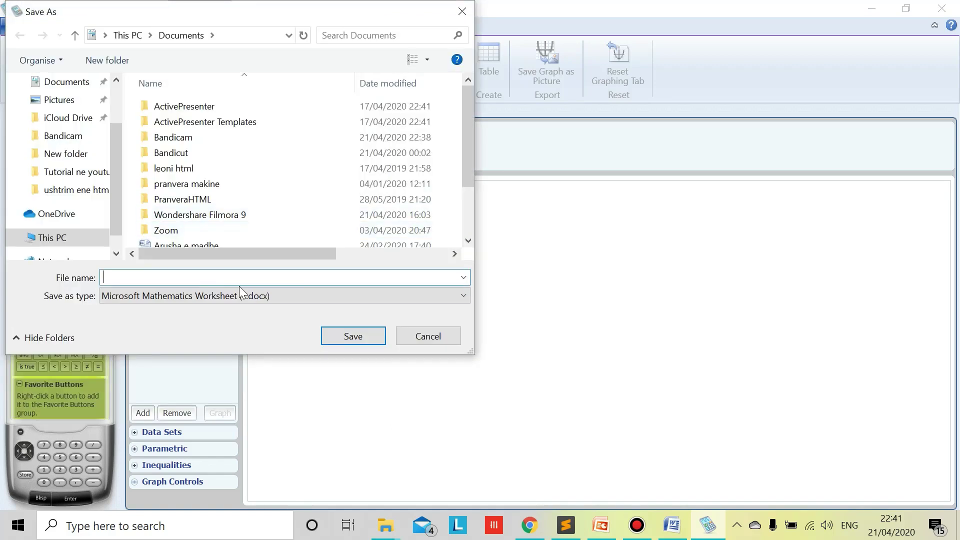
text(sdfsd)
key(BackSpace)
key(BackSpace)
key(BackSpace)
key(BackSpace)
text(matemaik)
click(353, 336)
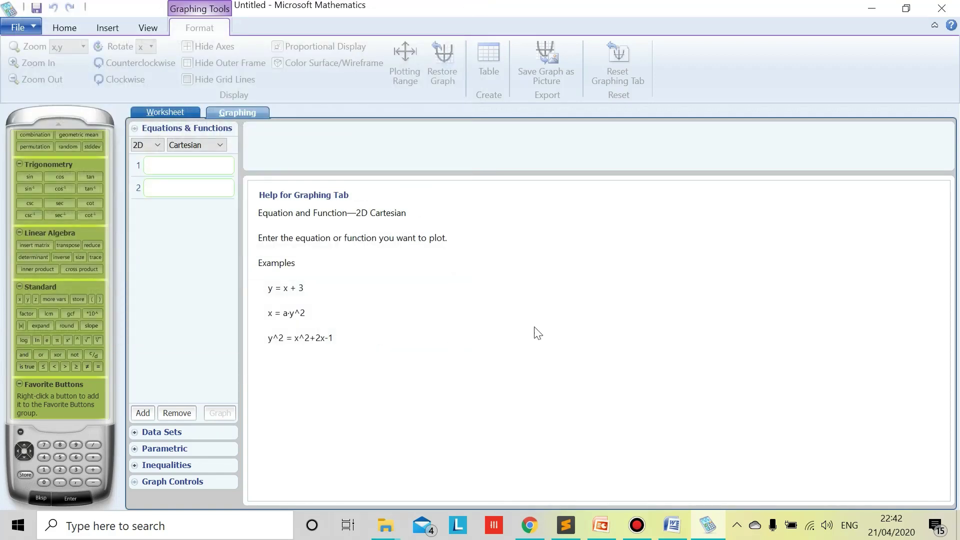
Switch to Word and check its new-document templates and recent documents for the exported worksheet
click(673, 526)
click(28, 18)
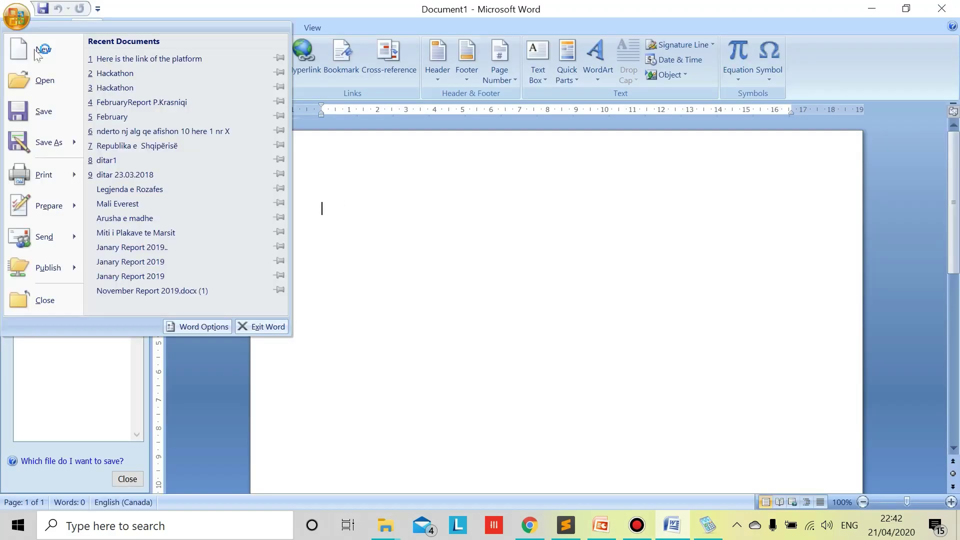
click(42, 50)
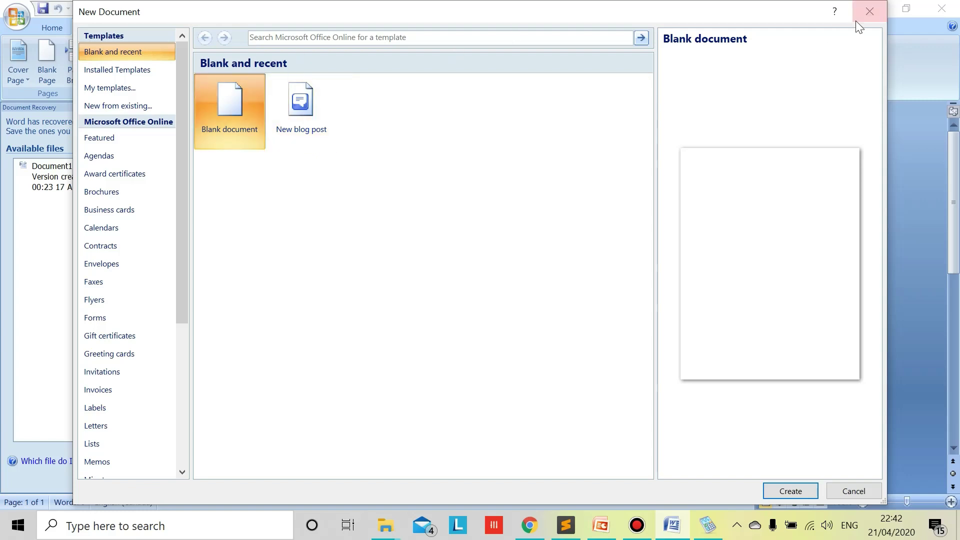
key(Escape)
click(15, 23)
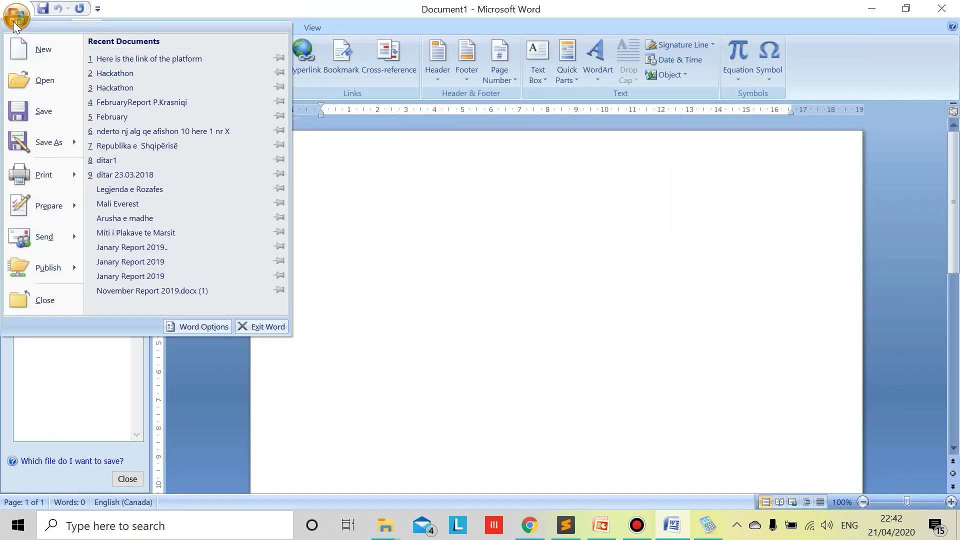
key(Escape)
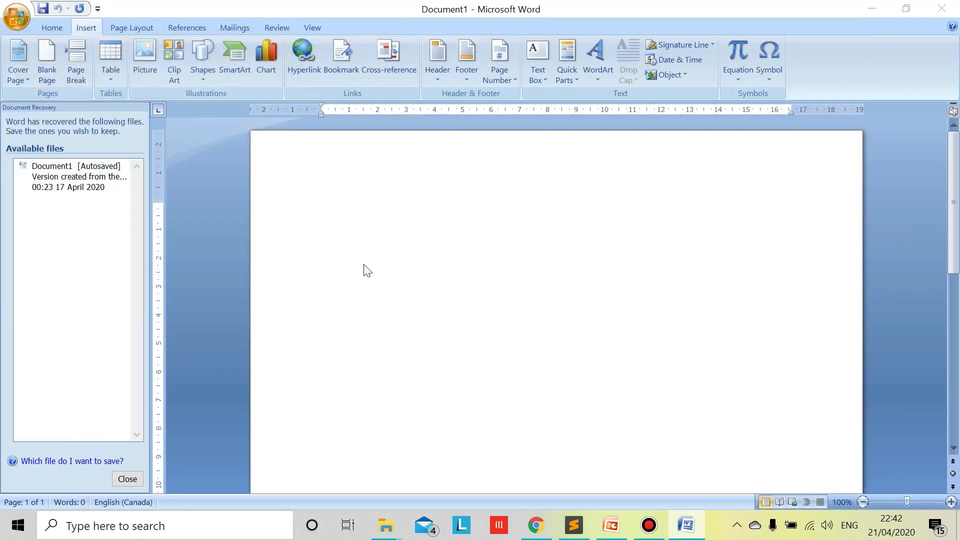
Try to locate the exported worksheet in the Documents folder by entering "mat" as the file name to open
key(ctrl+o)
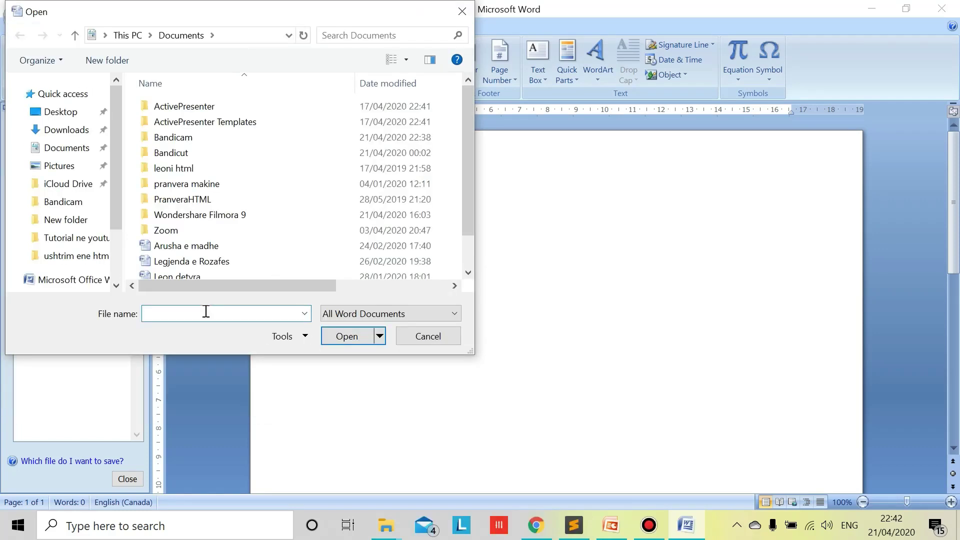
text(ma)
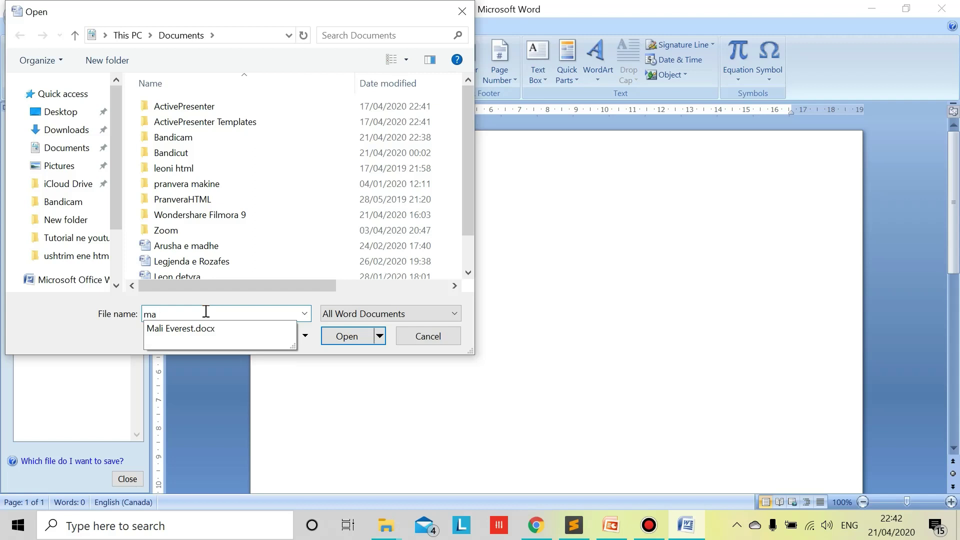
text(t)
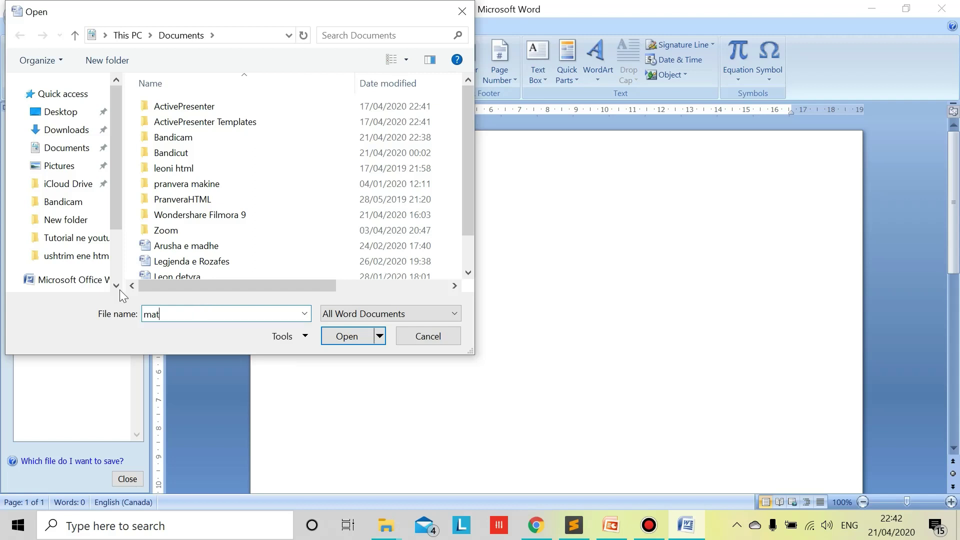
click(427, 343)
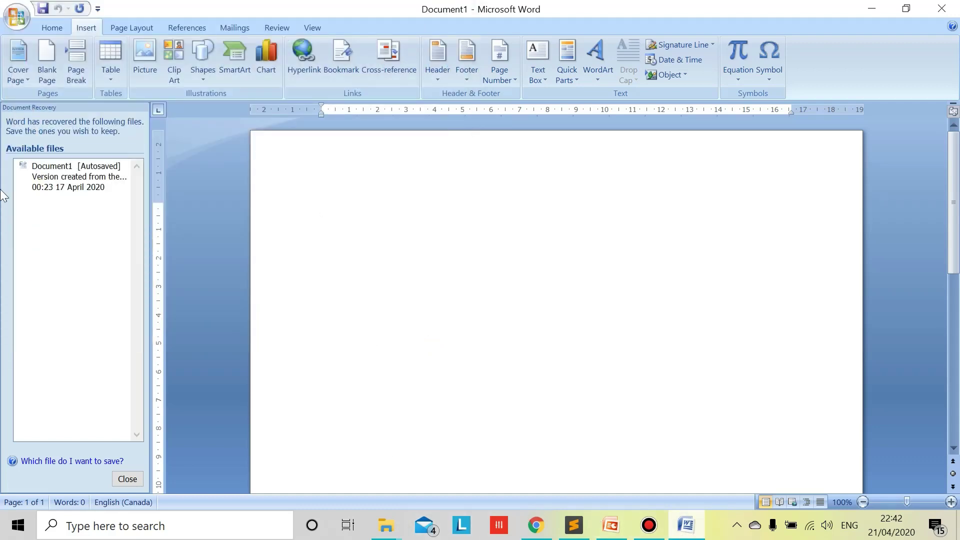
Open the recovered autosaved Document1, and minimize the Word and Bandicam folder windows
click(86, 178)
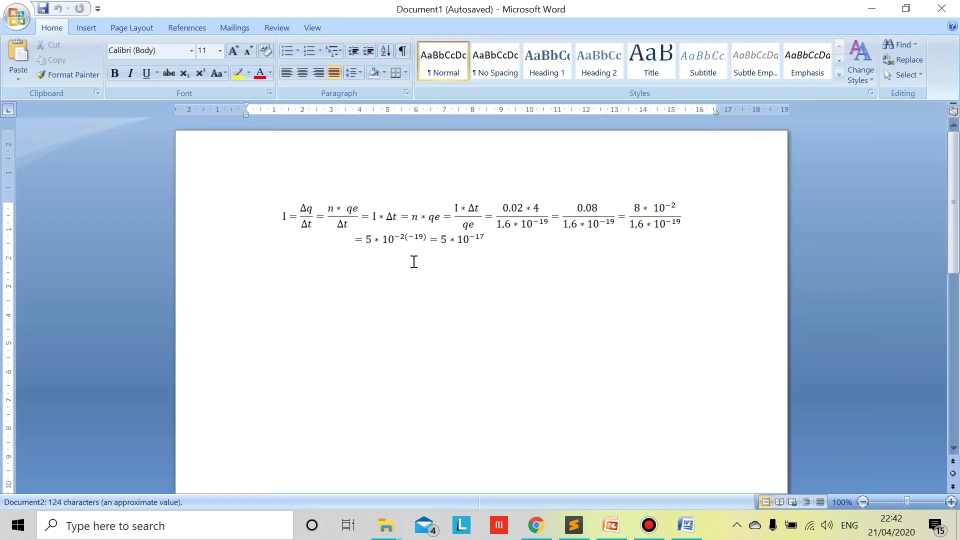
click(862, 6)
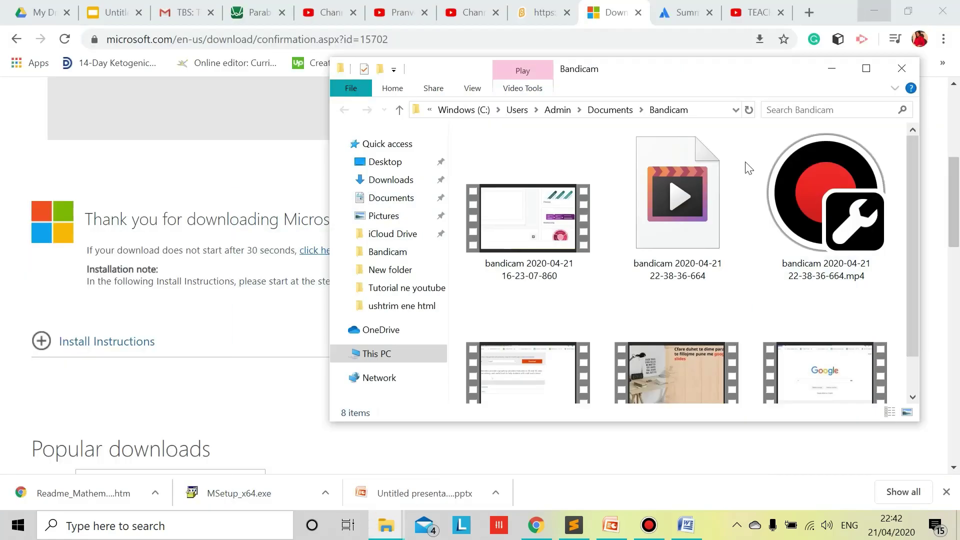
click(840, 68)
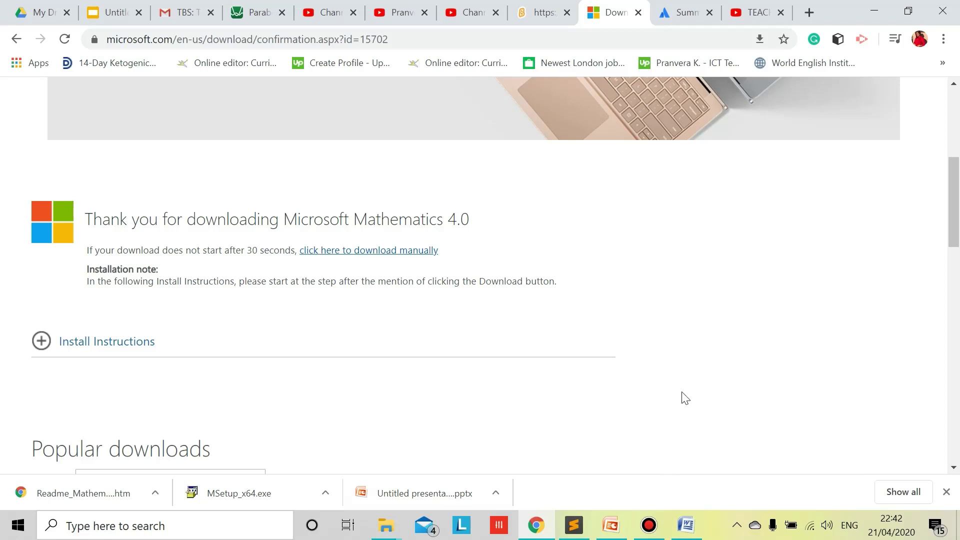
Look through the open application windows in the task switcher
key(alt+Tab)
key(Tab)
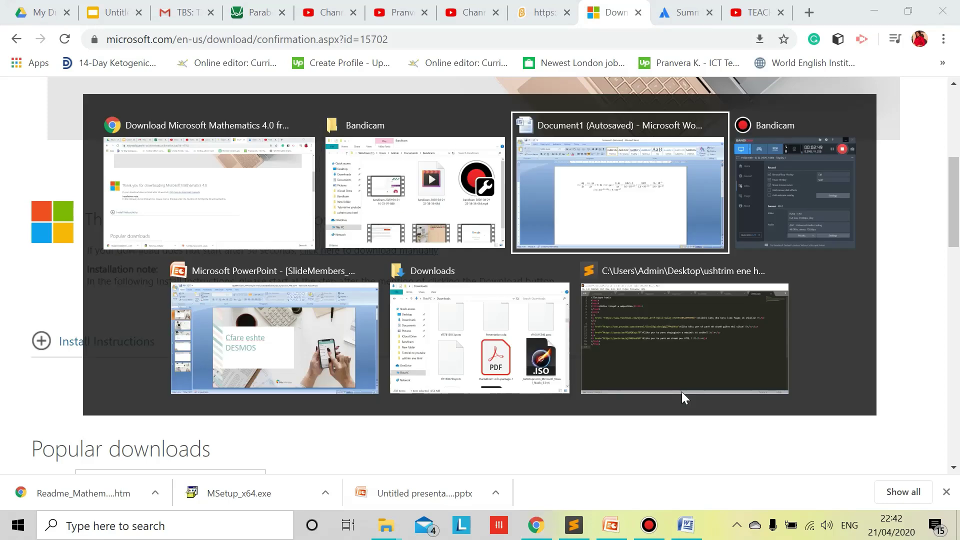
key(Tab)
key(Tab)
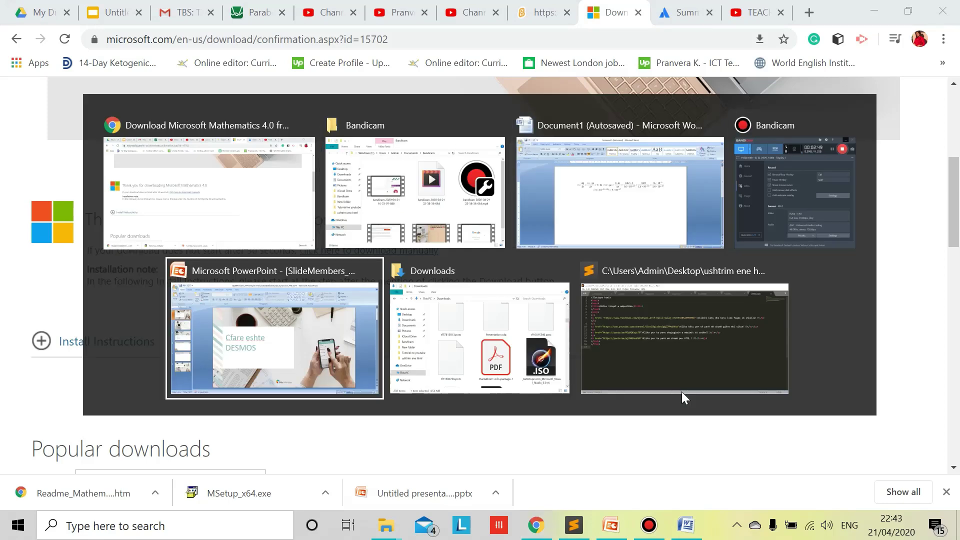
mouse_move(757, 358)
key(Tab)
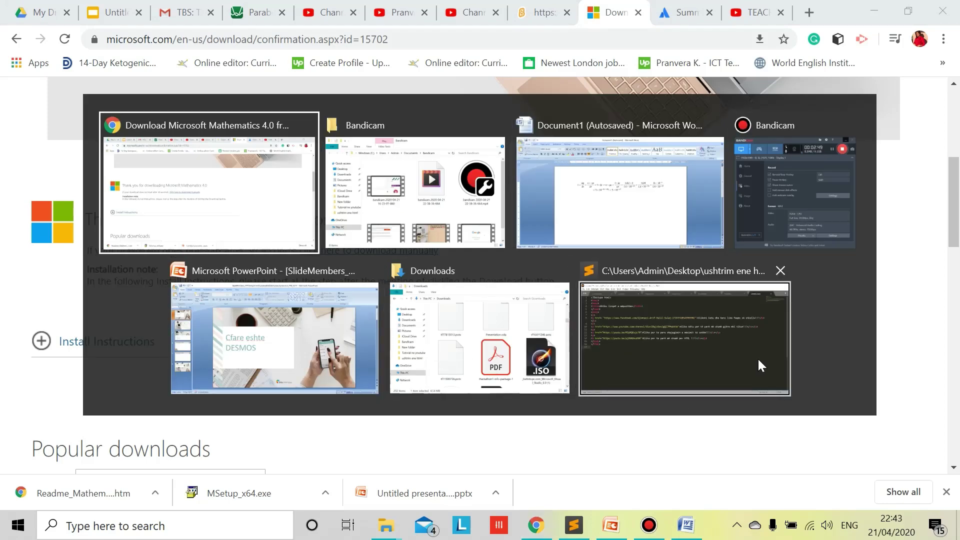